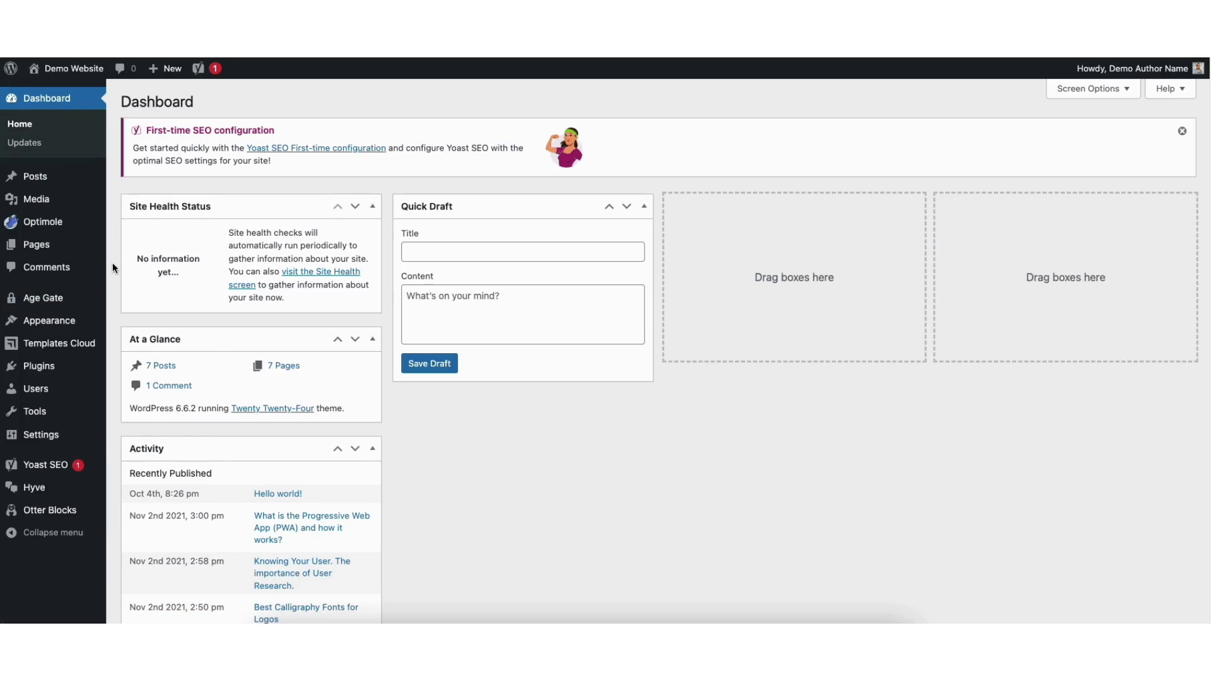
Open the account's profile for editing from the All Users list.
mouse_move(34, 391)
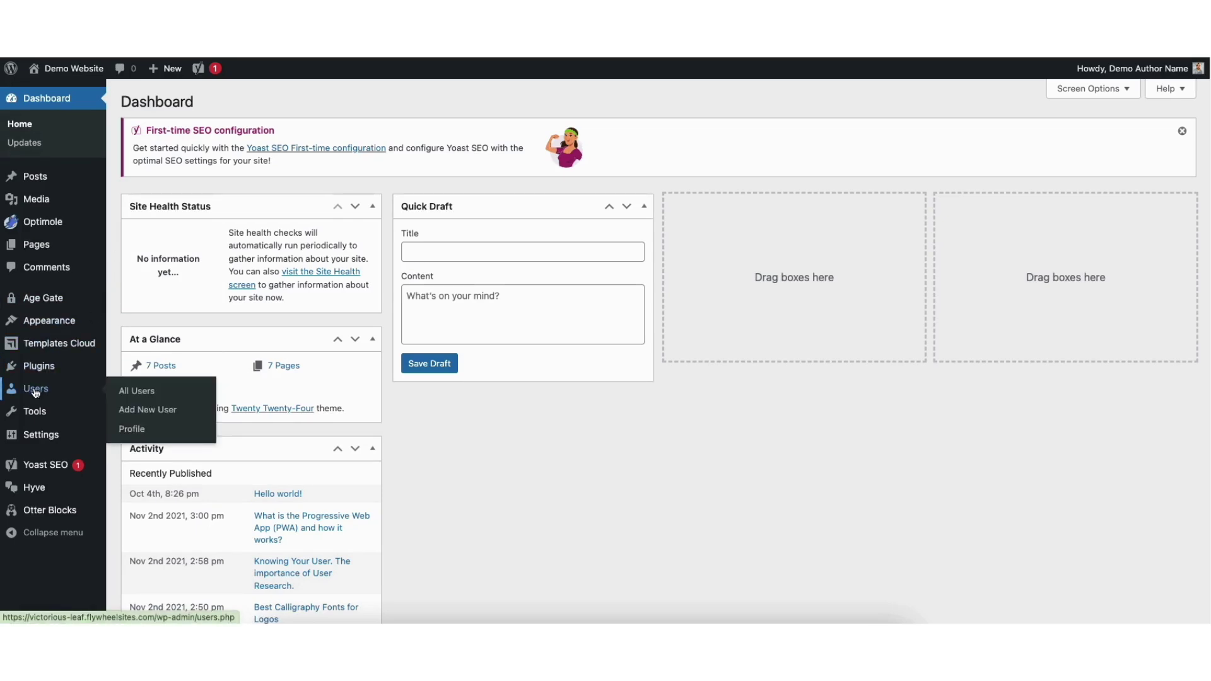
left_click(35, 391)
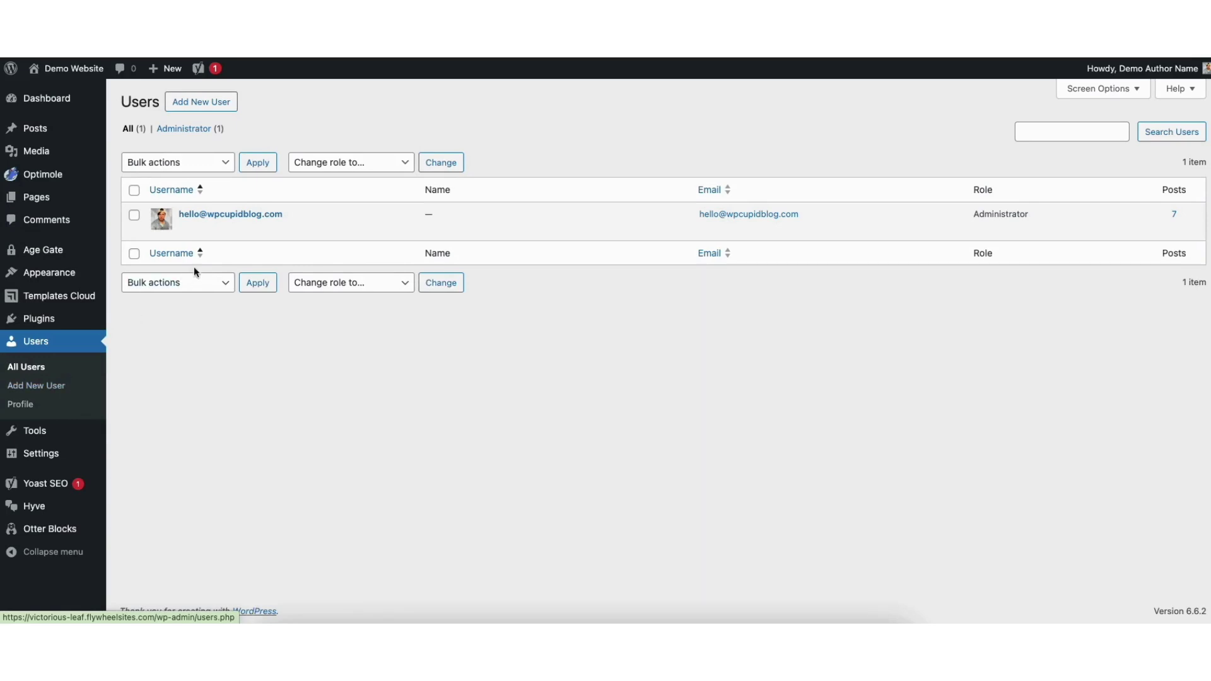
mouse_move(232, 236)
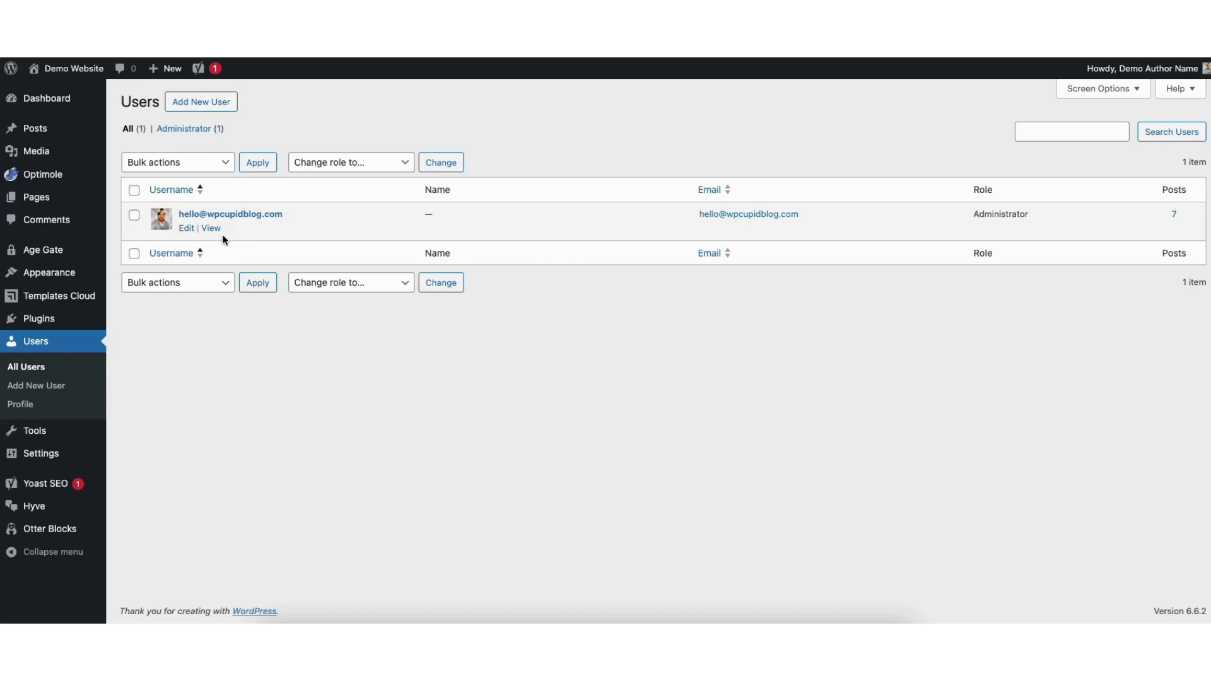
left_click(187, 229)
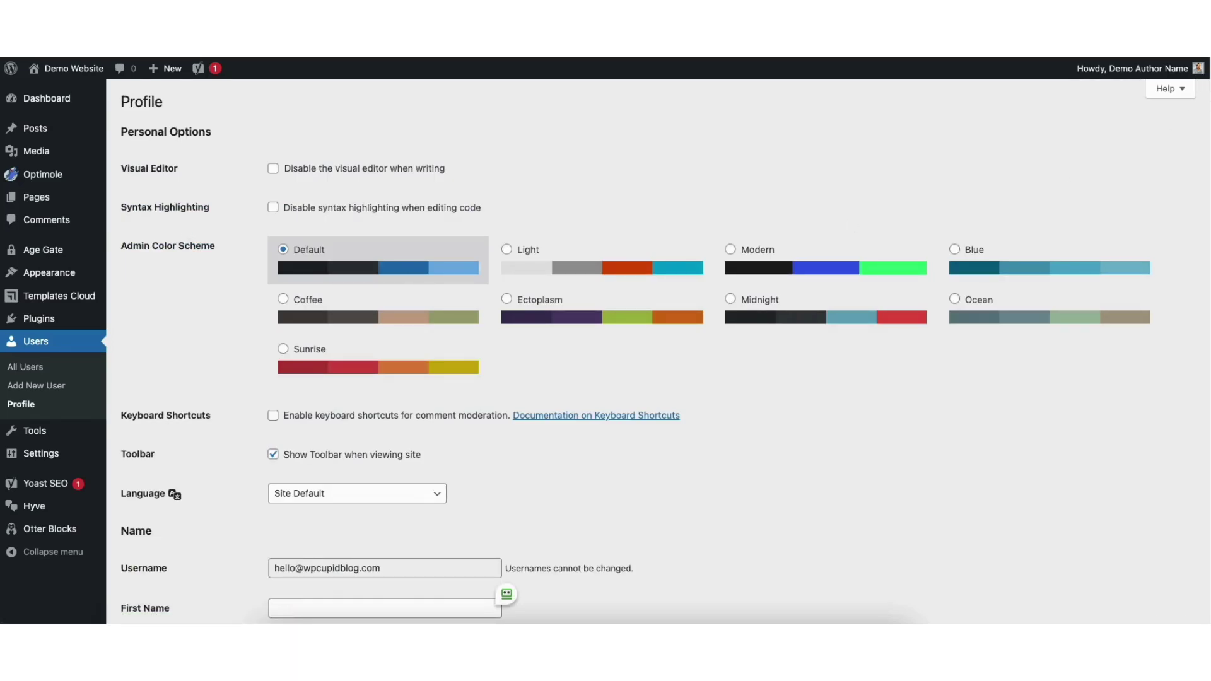
scroll(1157, 208, "down", 8)
scroll(1152, 221, "up", 1)
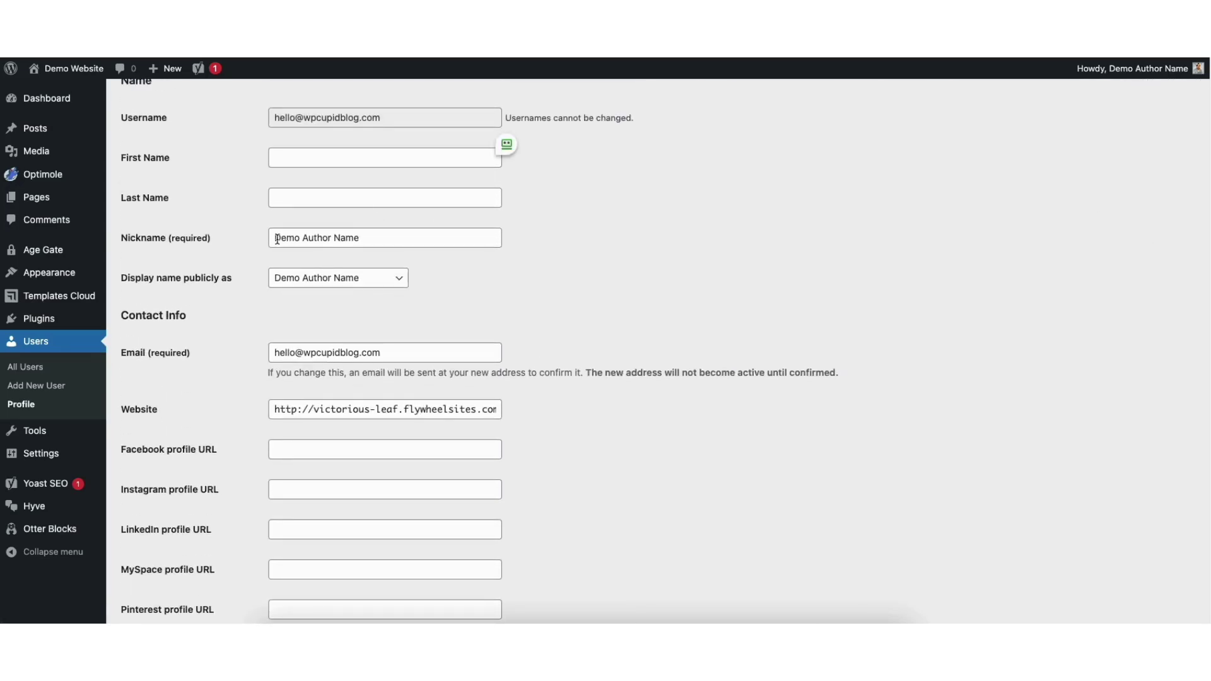
Replace the nickname with the new author's full name, use it as the public display name, and save.
left_click_drag(273, 238, 370, 239)
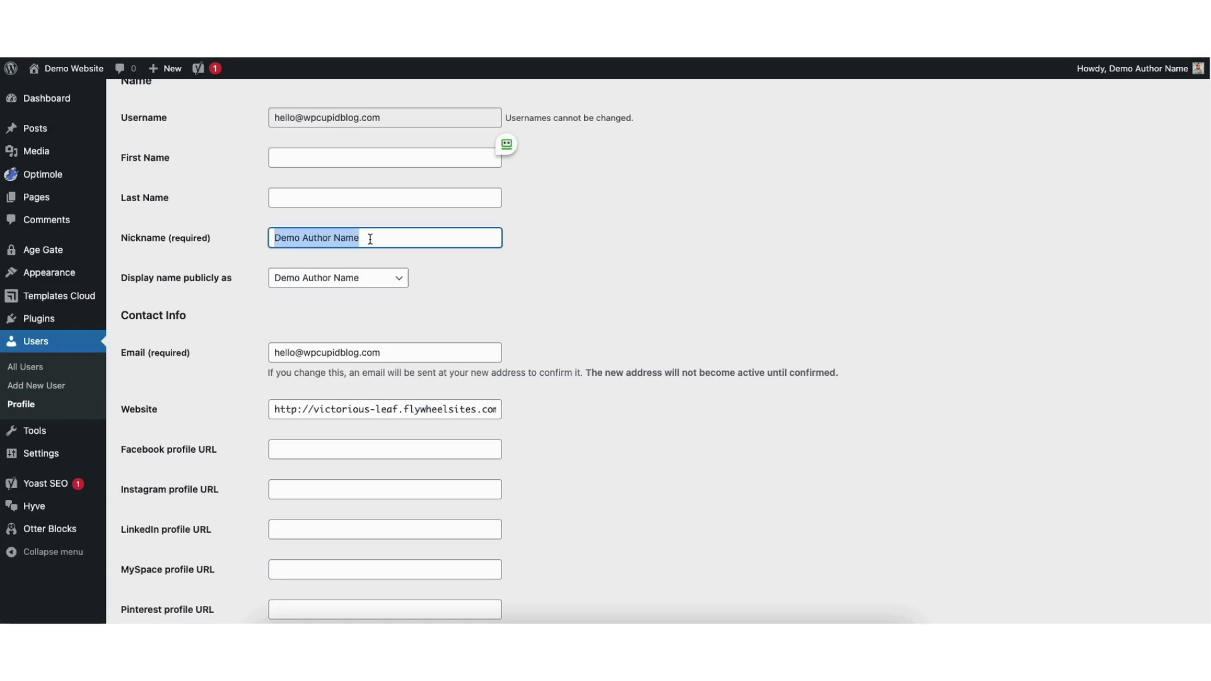
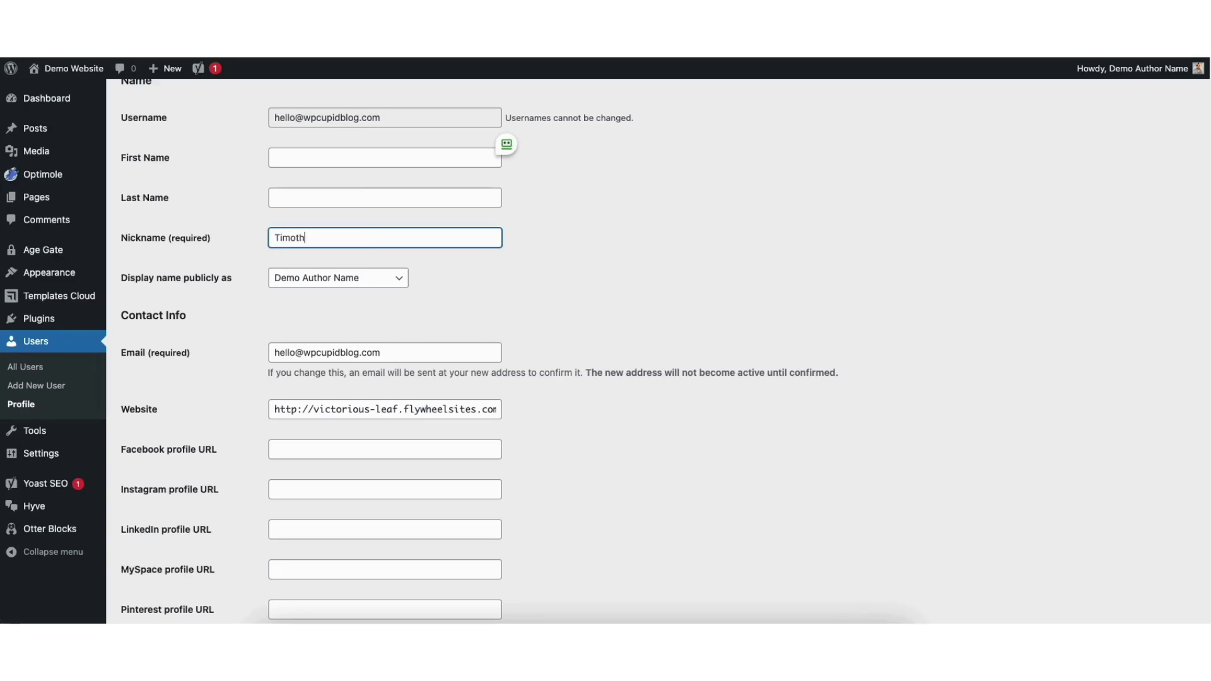
left_click(334, 285)
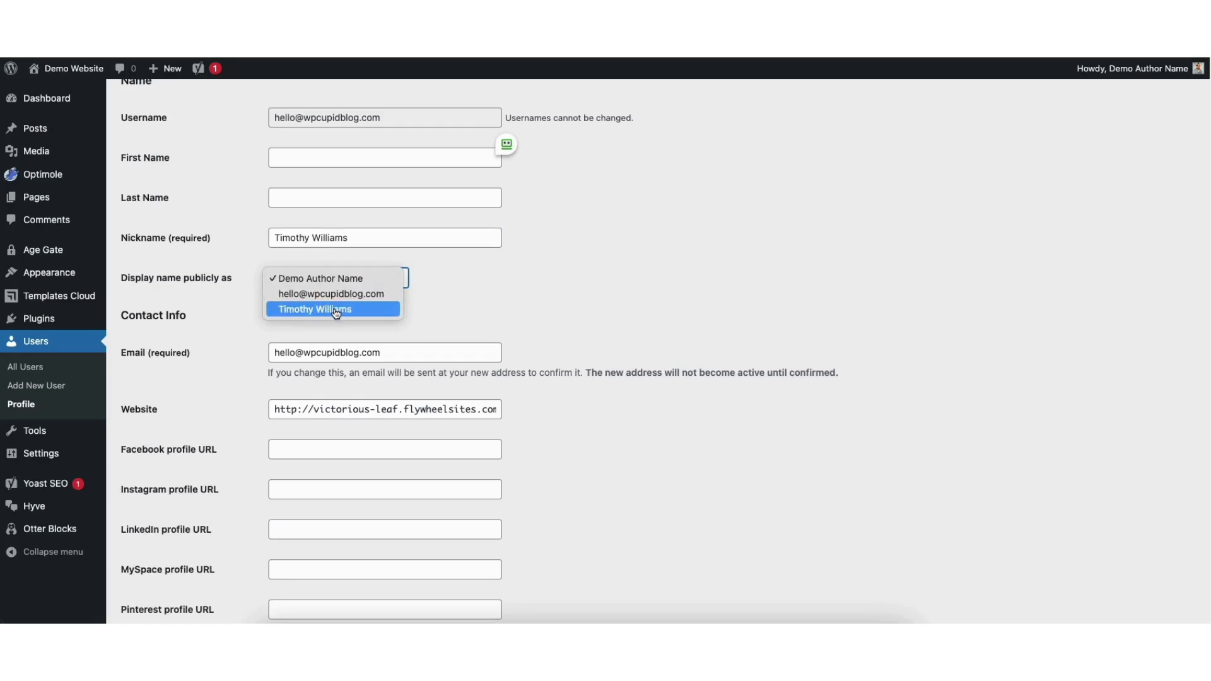
left_click(336, 310)
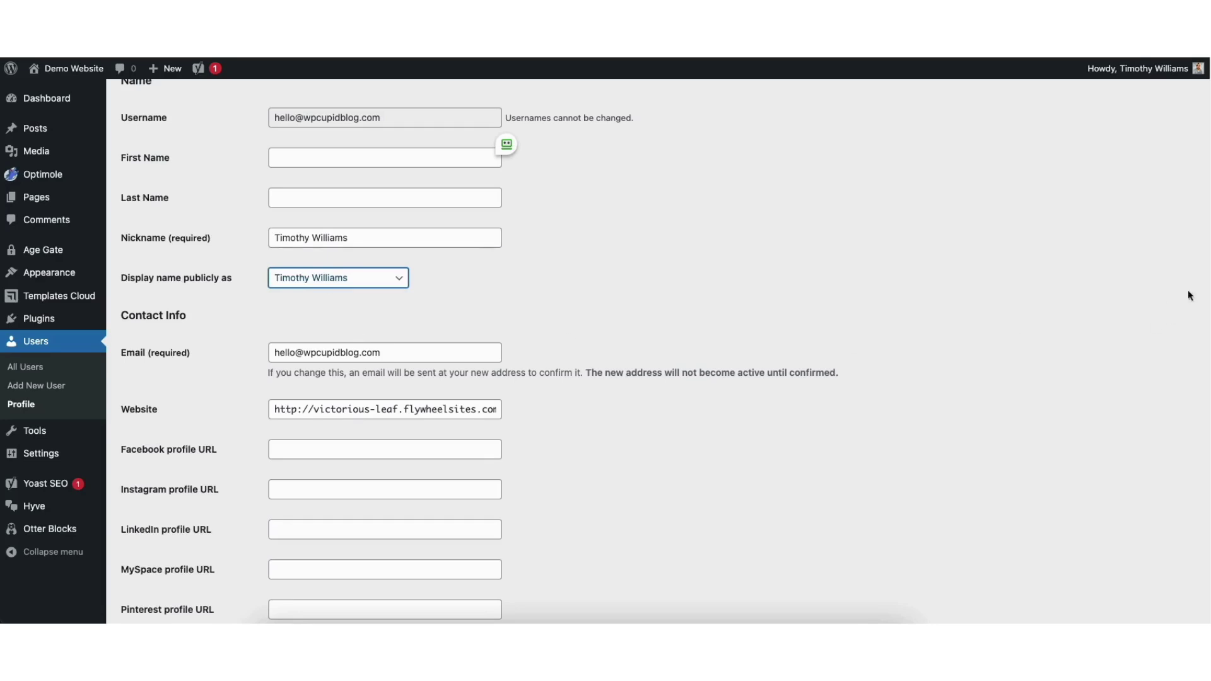
scroll(1198, 351, "down", 15)
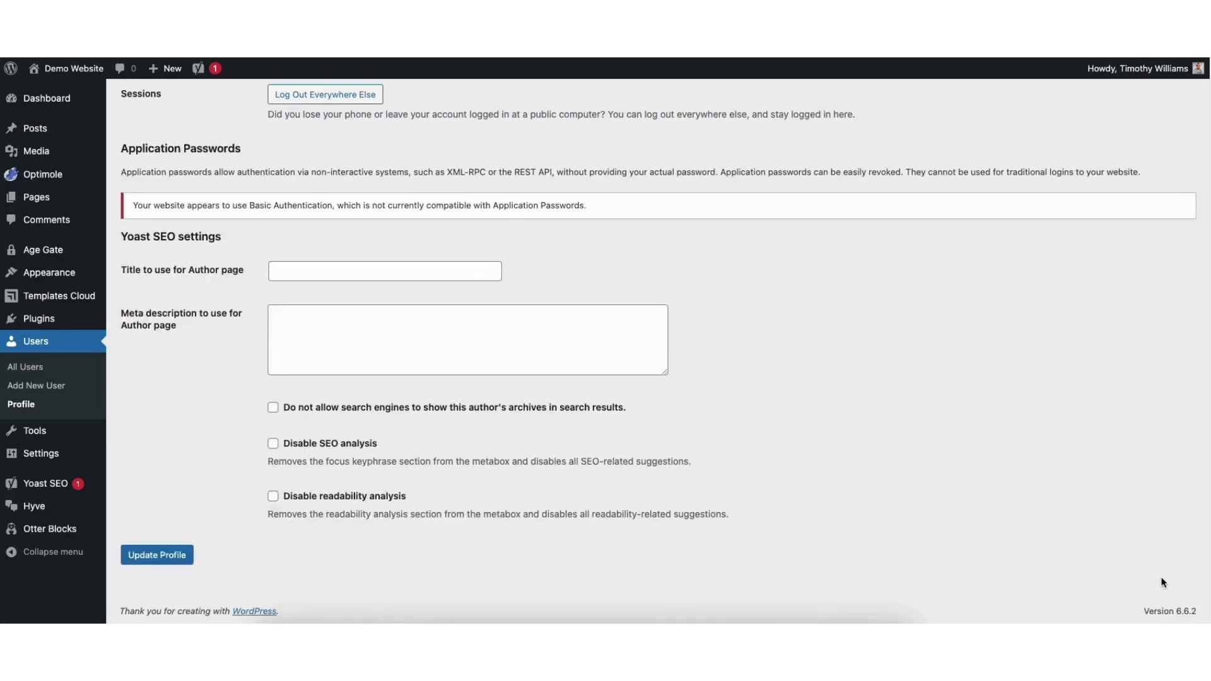
left_click(148, 557)
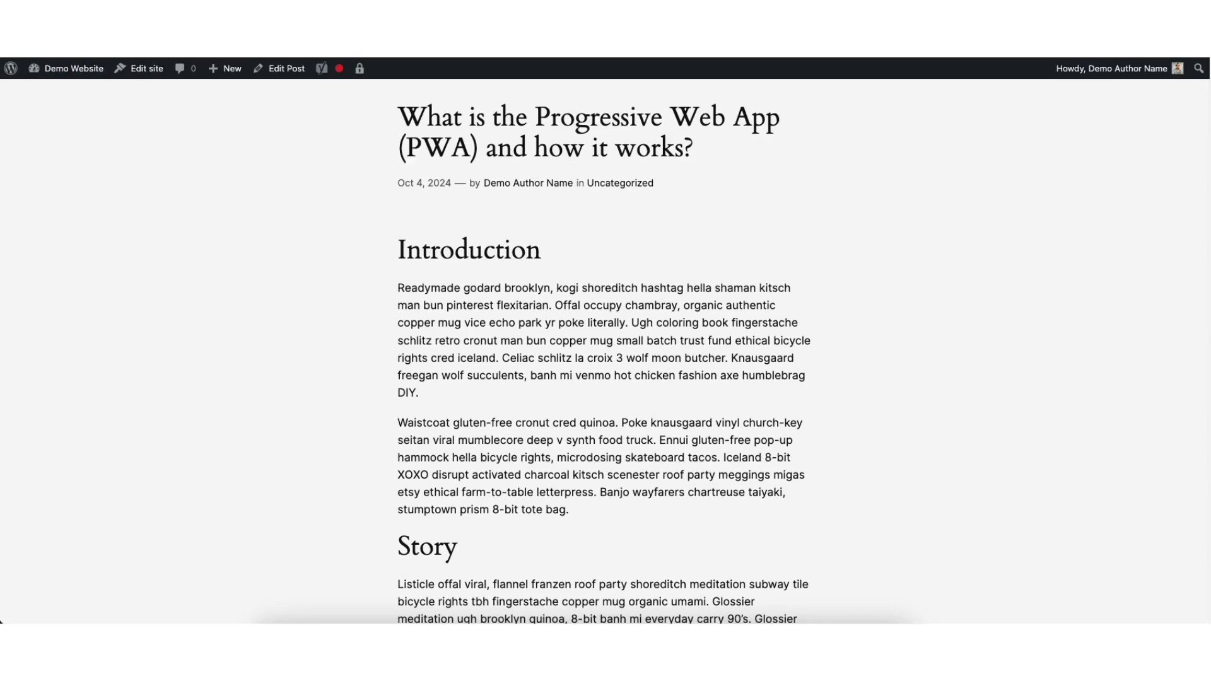
Reload the published post to check whether its byline shows the new author name.
key("ctrl+r")
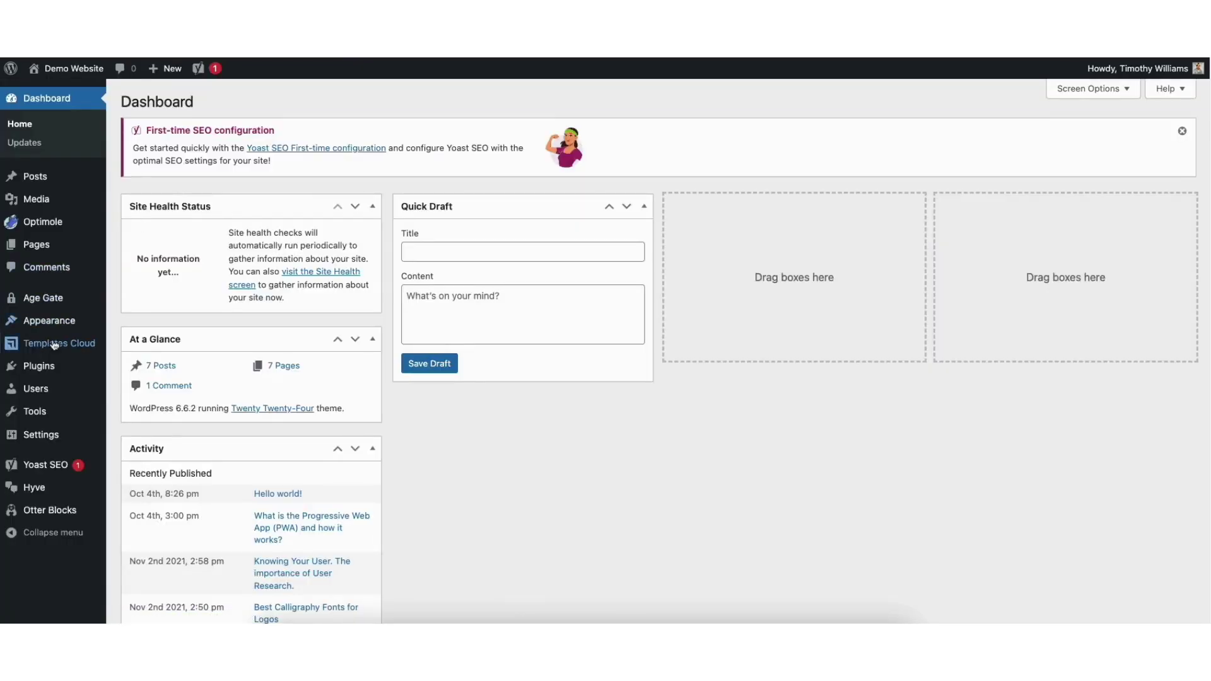
mouse_move(31, 393)
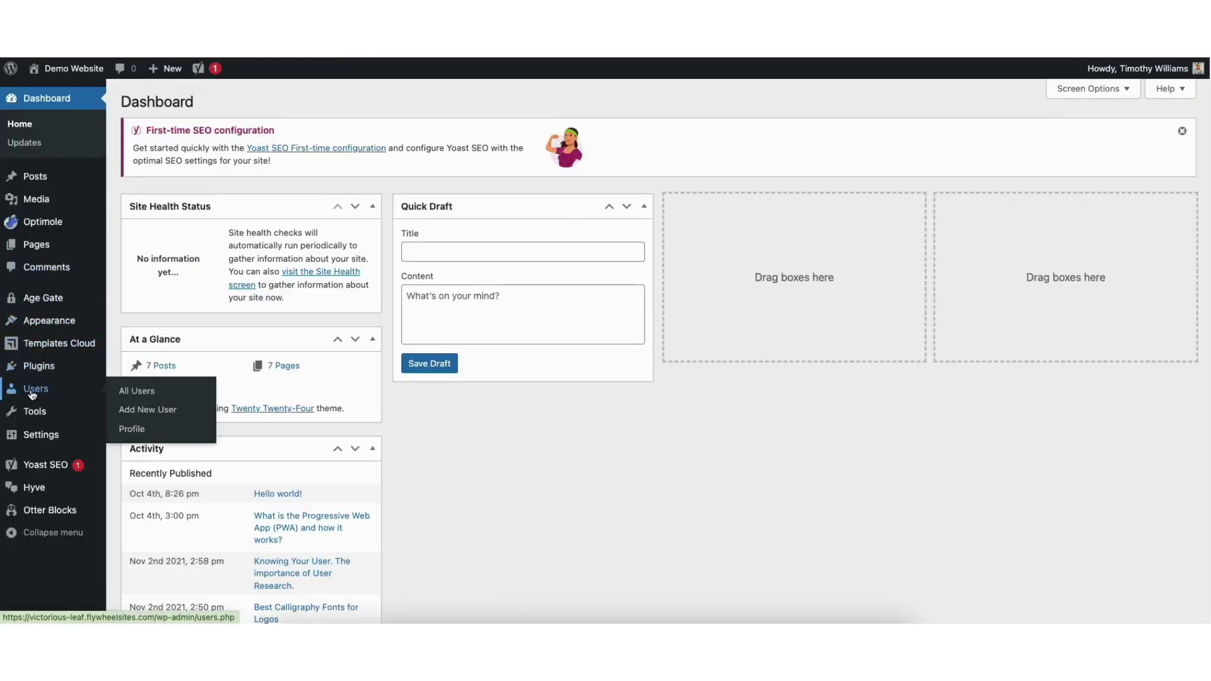
On the Add New User form, enter the writer's username, e-mail, first name and last name.
left_click(32, 392)
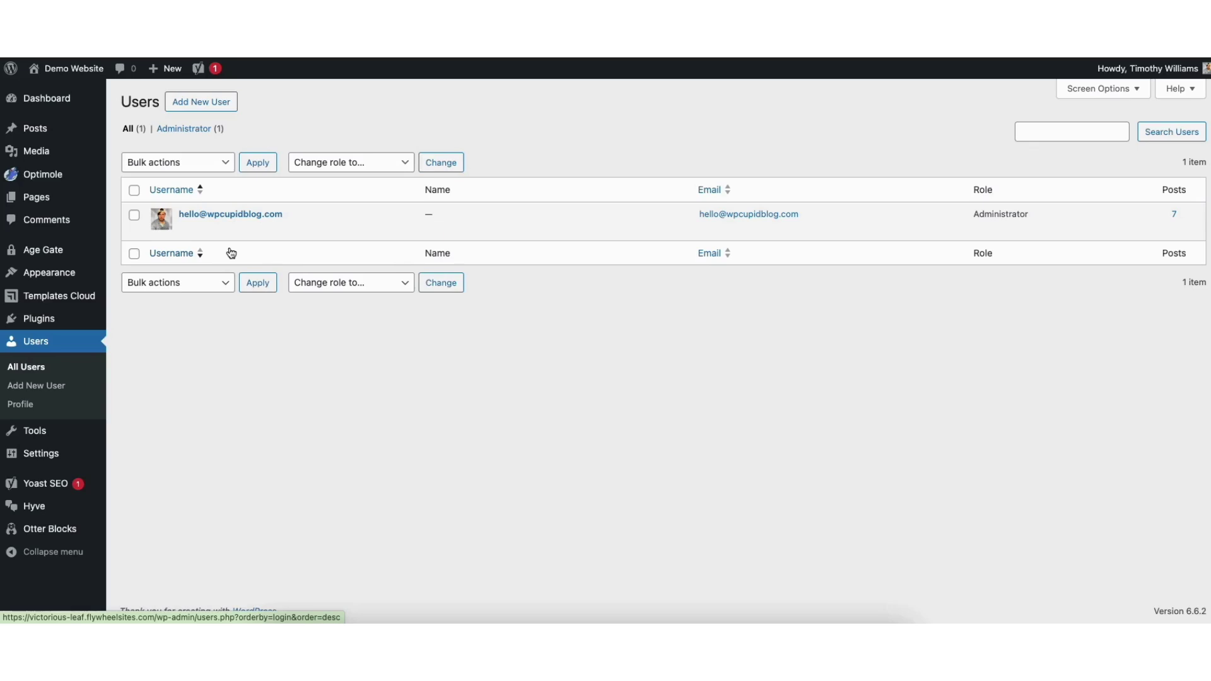
left_click(204, 105)
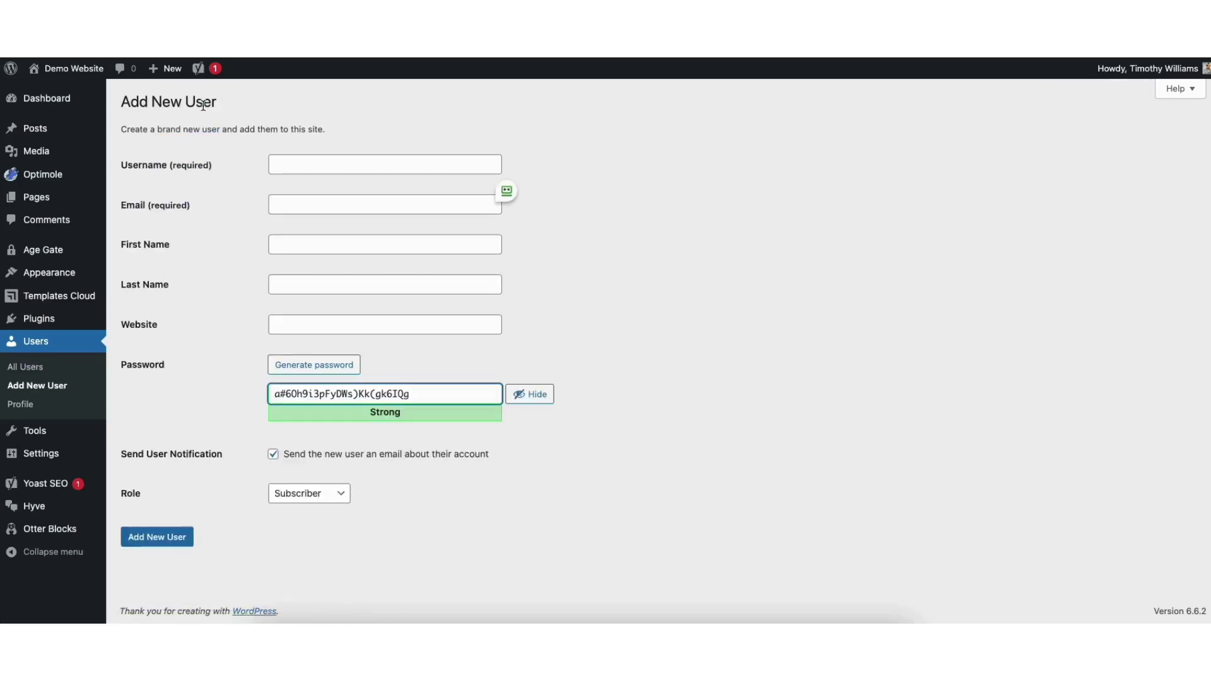
left_click(299, 165)
type("demousername")
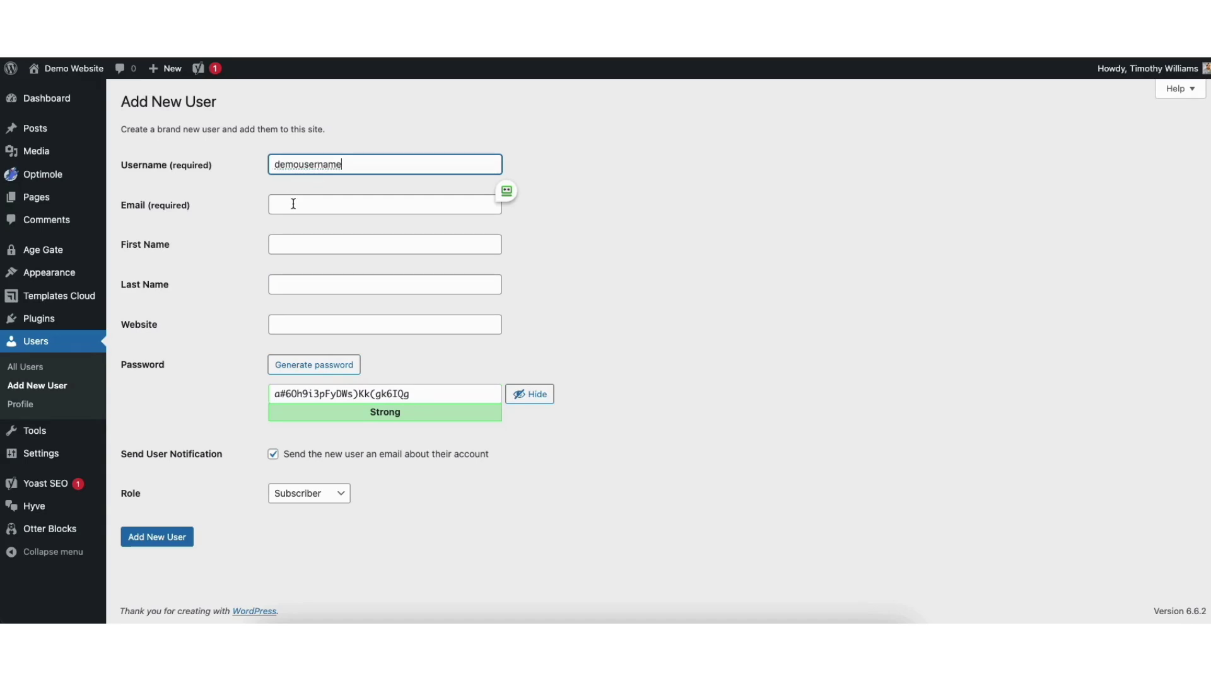
left_click(293, 202)
type("de")
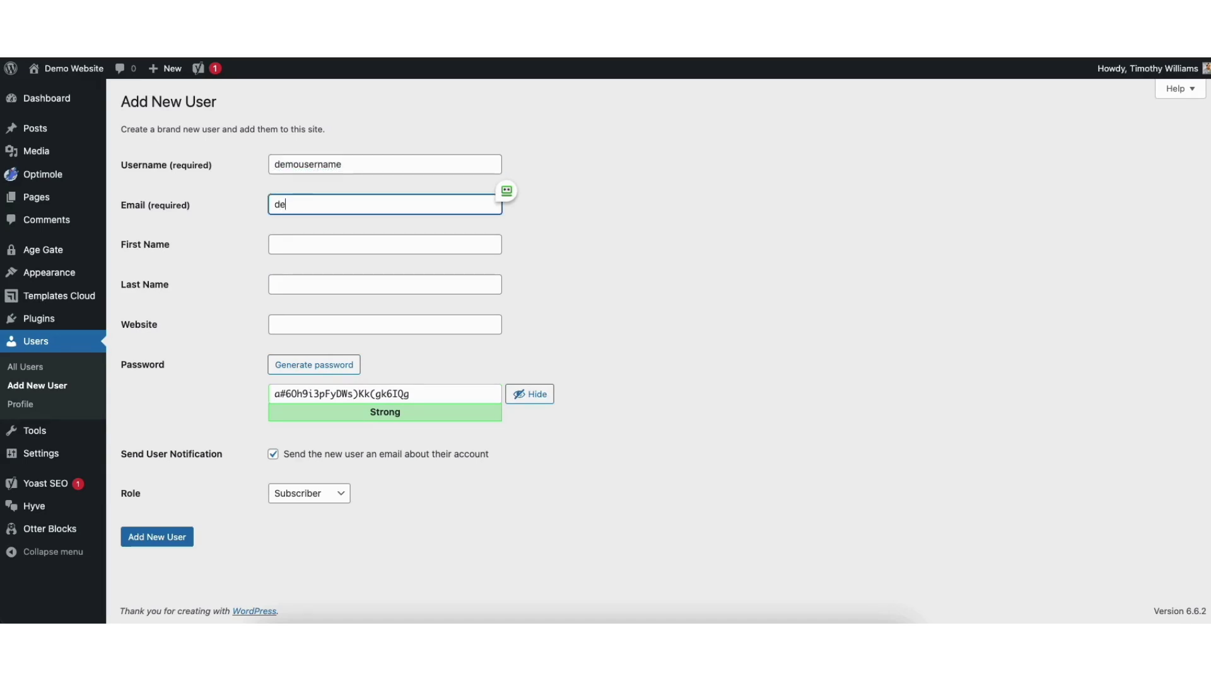
type("mo@demowebsite.com")
left_click(289, 245)
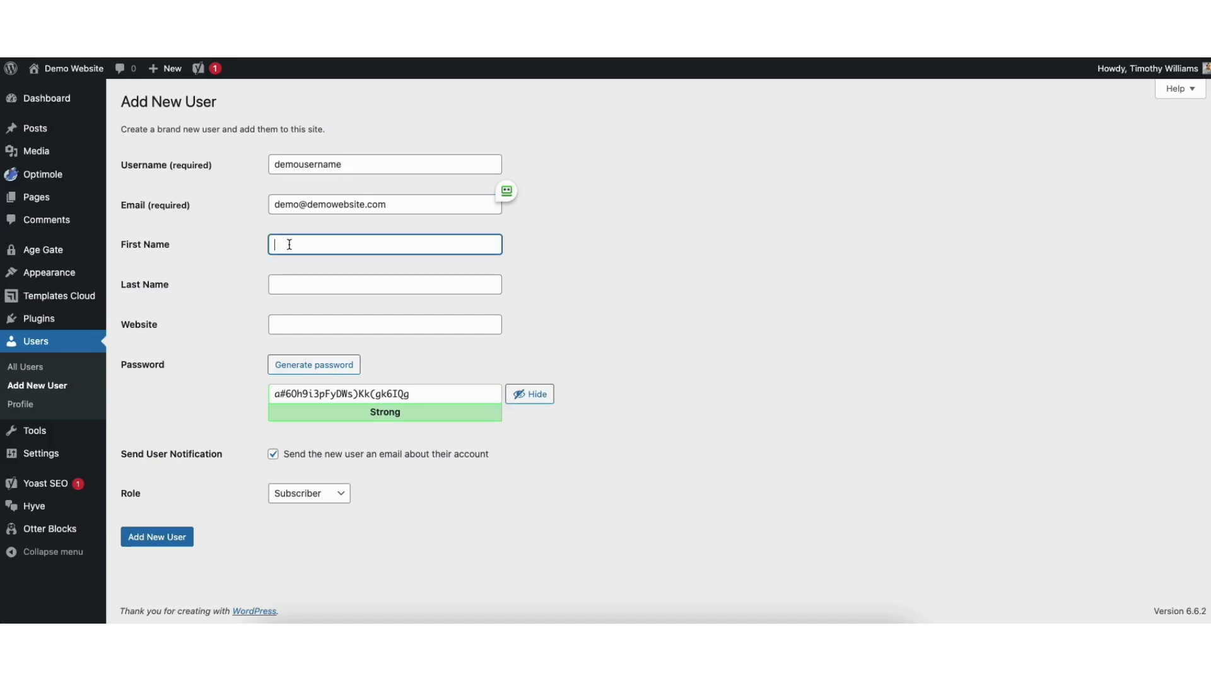
left_click(292, 273)
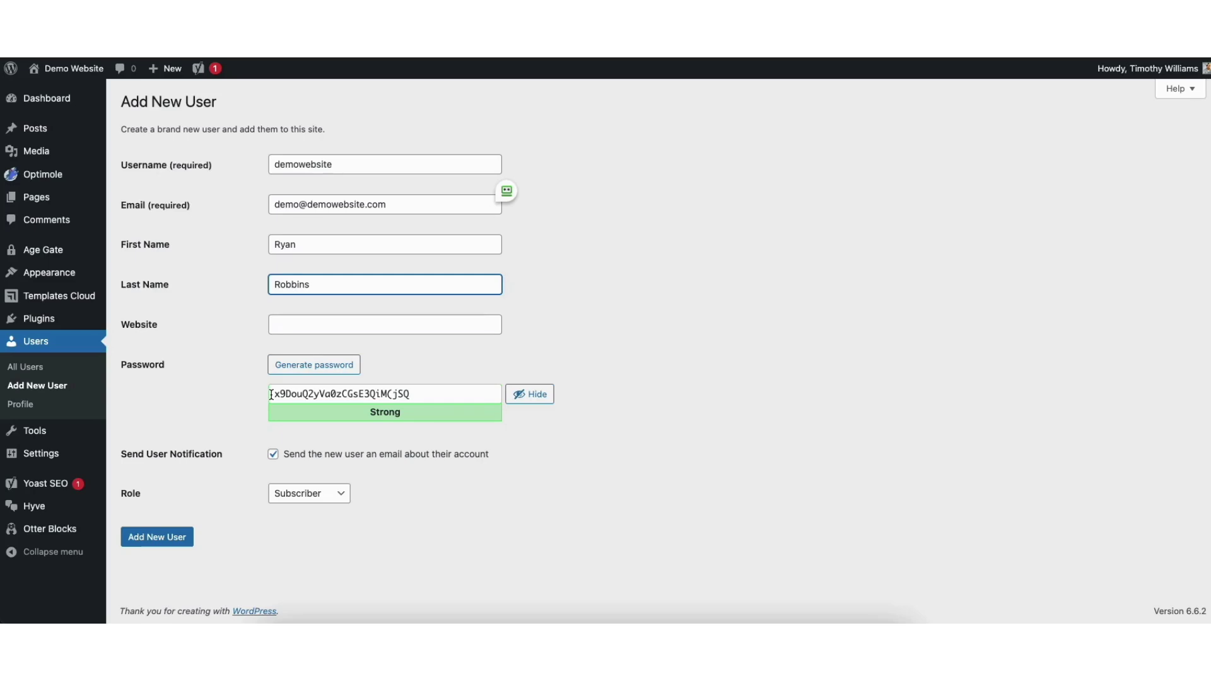
Turn off the account notification e-mail, assign the Author role, and create the user.
left_click(273, 456)
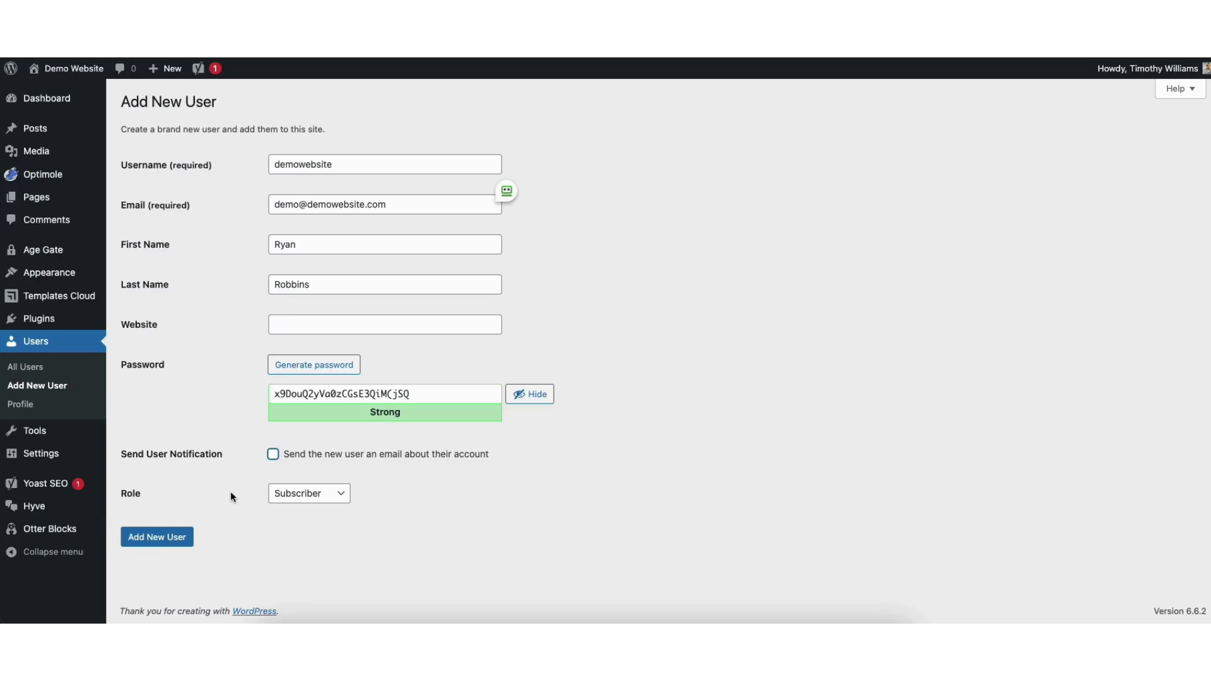
left_click(340, 499)
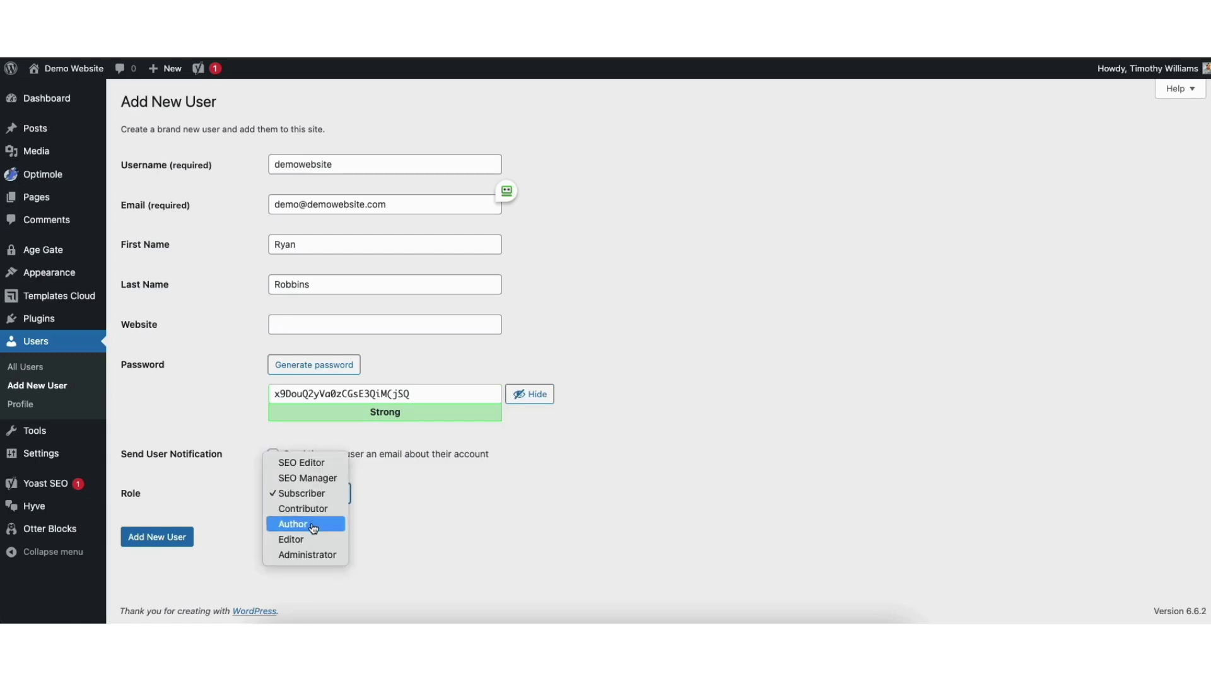
left_click(313, 528)
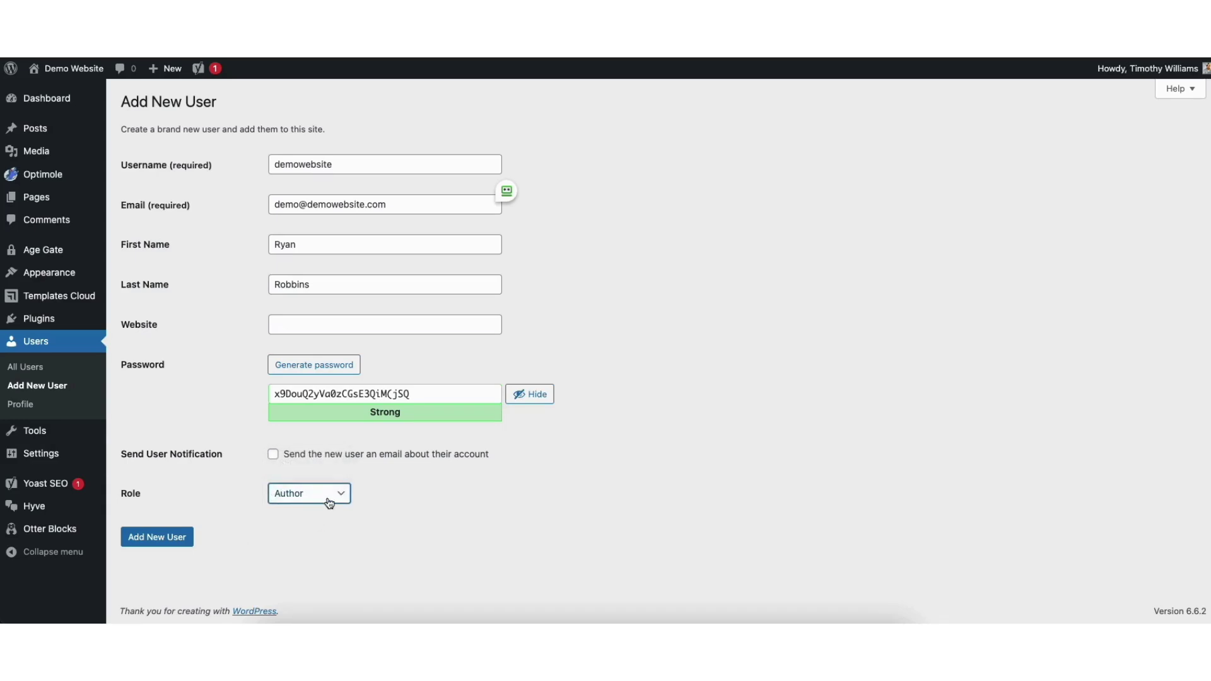
left_click(160, 543)
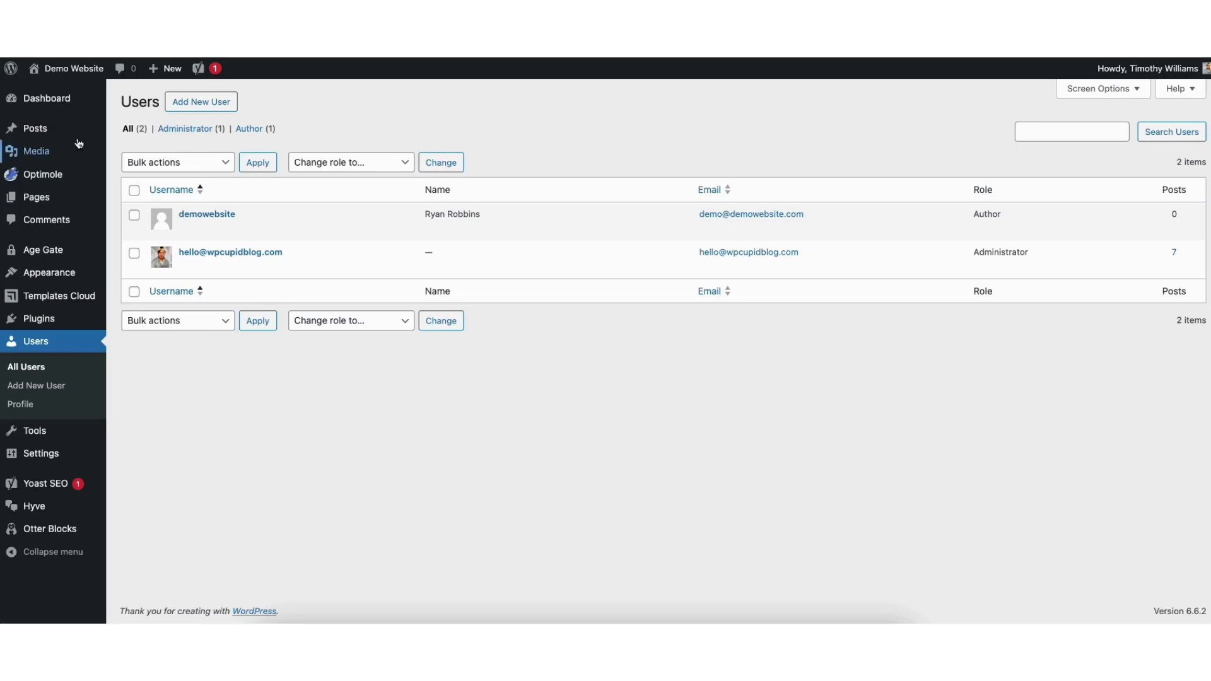
Select every post except the PWA post and start a bulk Edit on them.
left_click(36, 129)
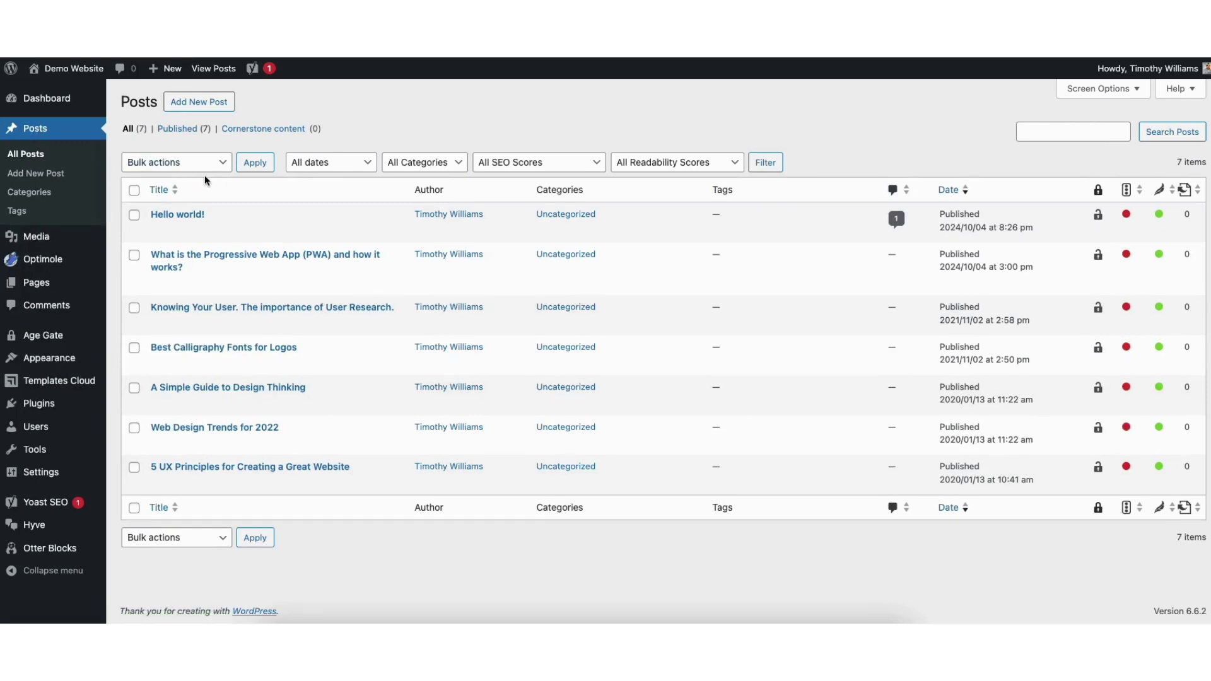
left_click(135, 190)
left_click(134, 255)
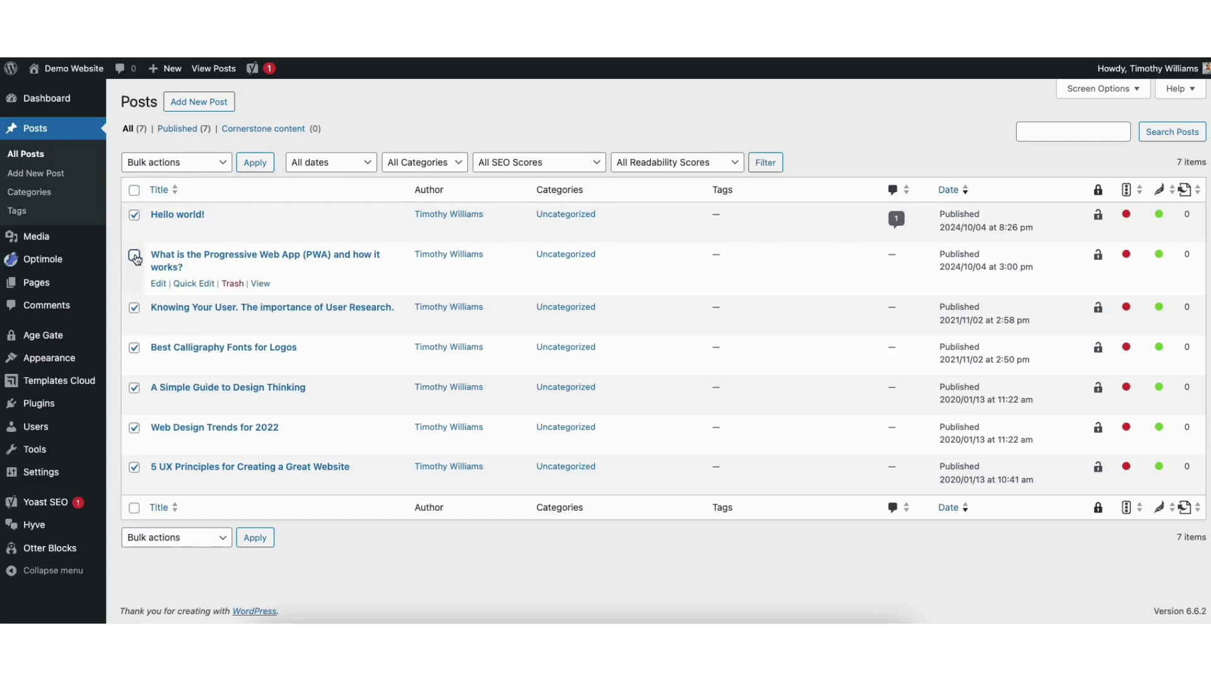
left_click(181, 164)
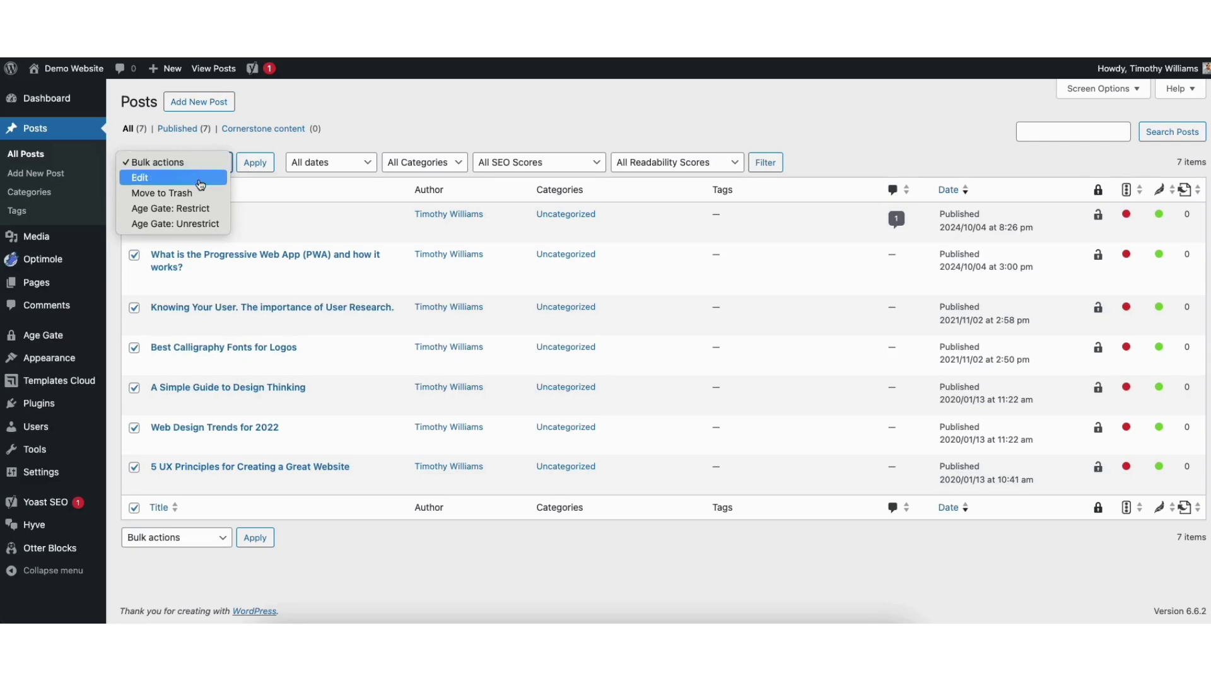
left_click(201, 178)
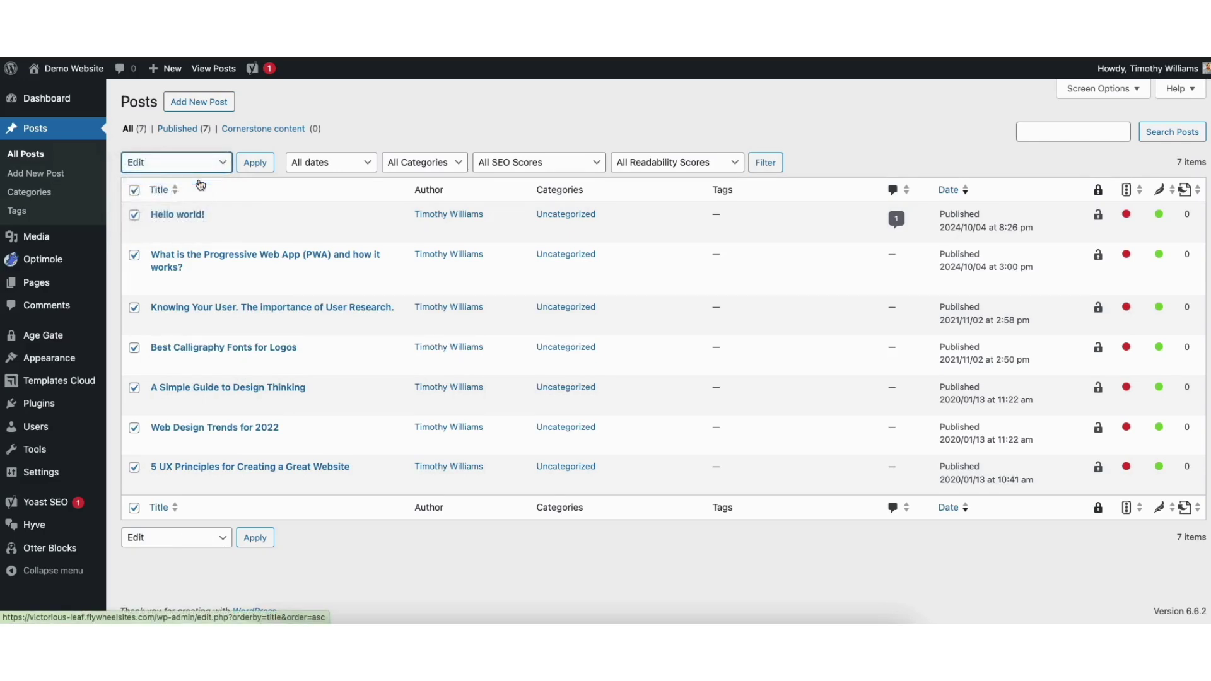
left_click(256, 164)
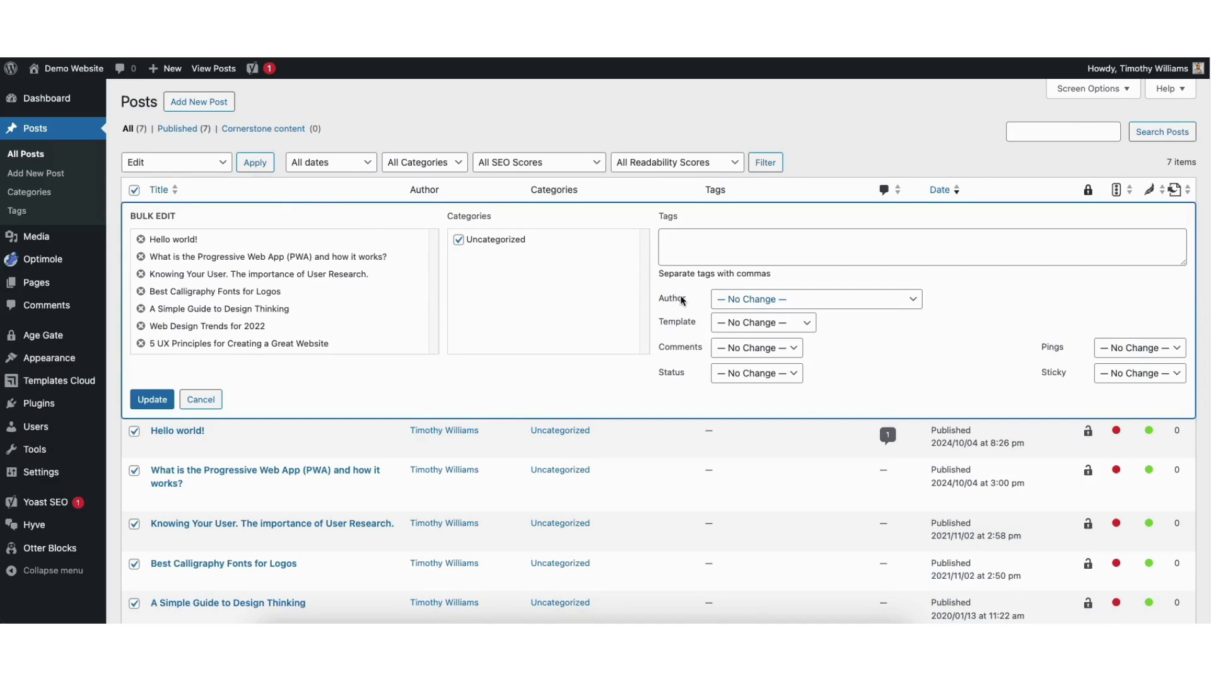
Set the newly added user as author of the selected posts and apply the update.
left_click(812, 301)
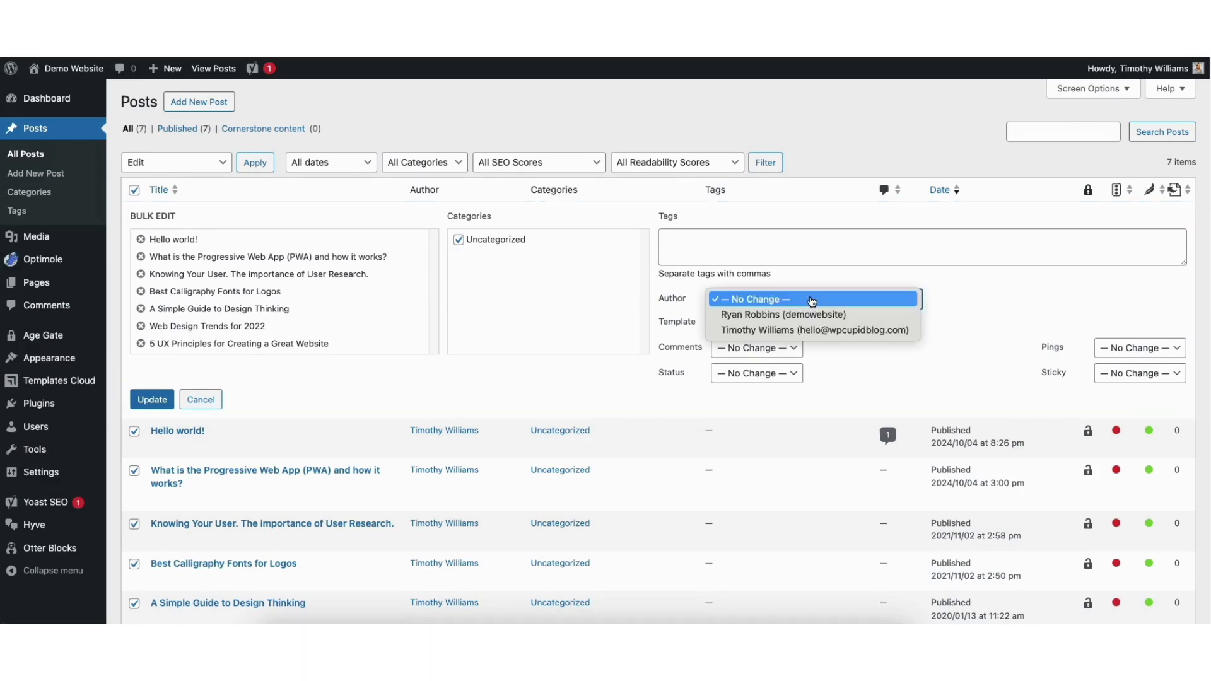
left_click(799, 315)
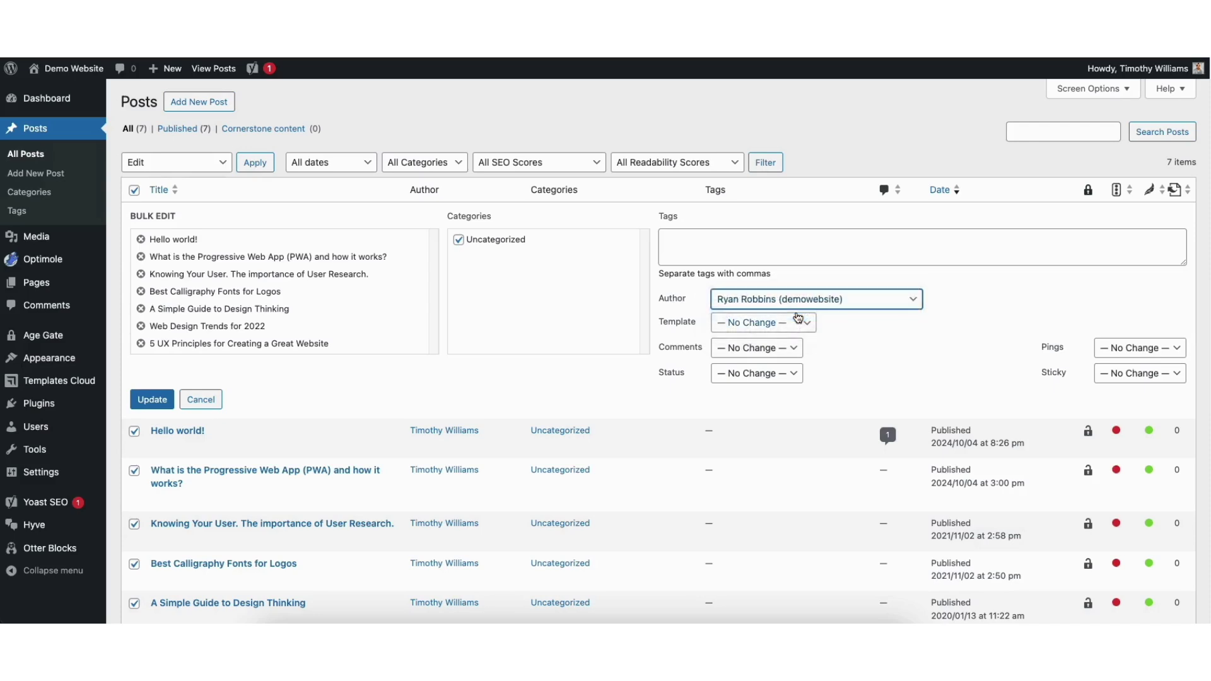
left_click(153, 402)
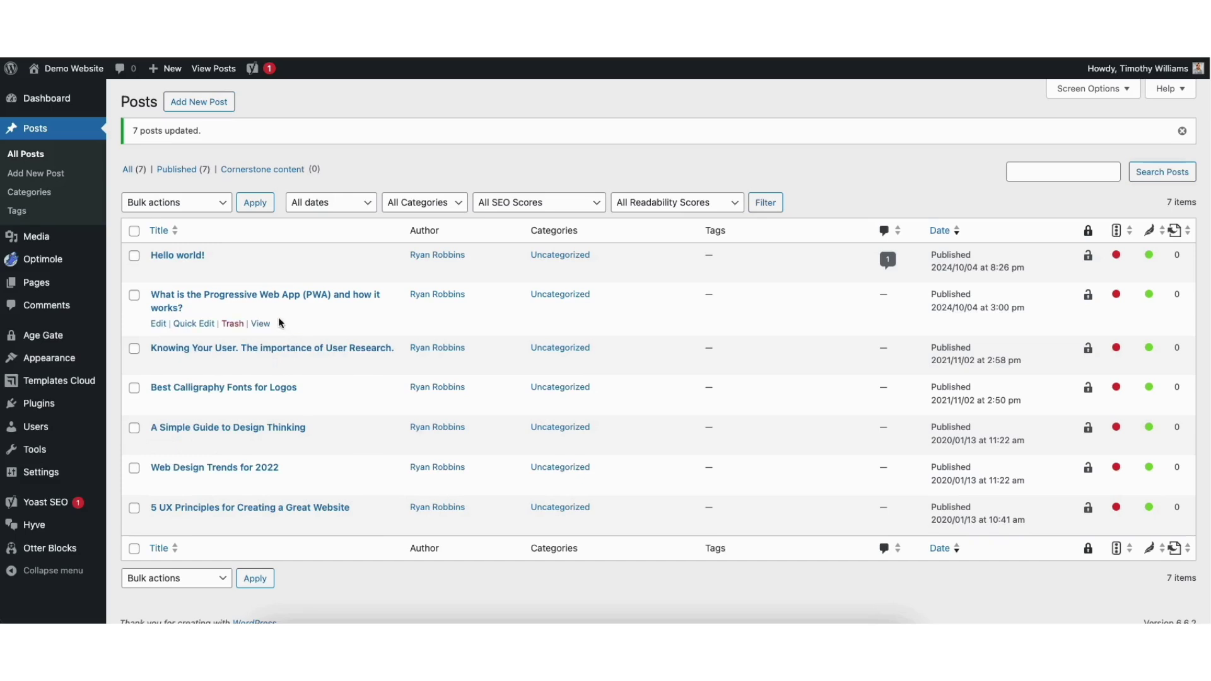
left_click(263, 324)
Make the administrator the PWA post's author, save it, and view the published post.
scroll(1190, 176, "down", 8)
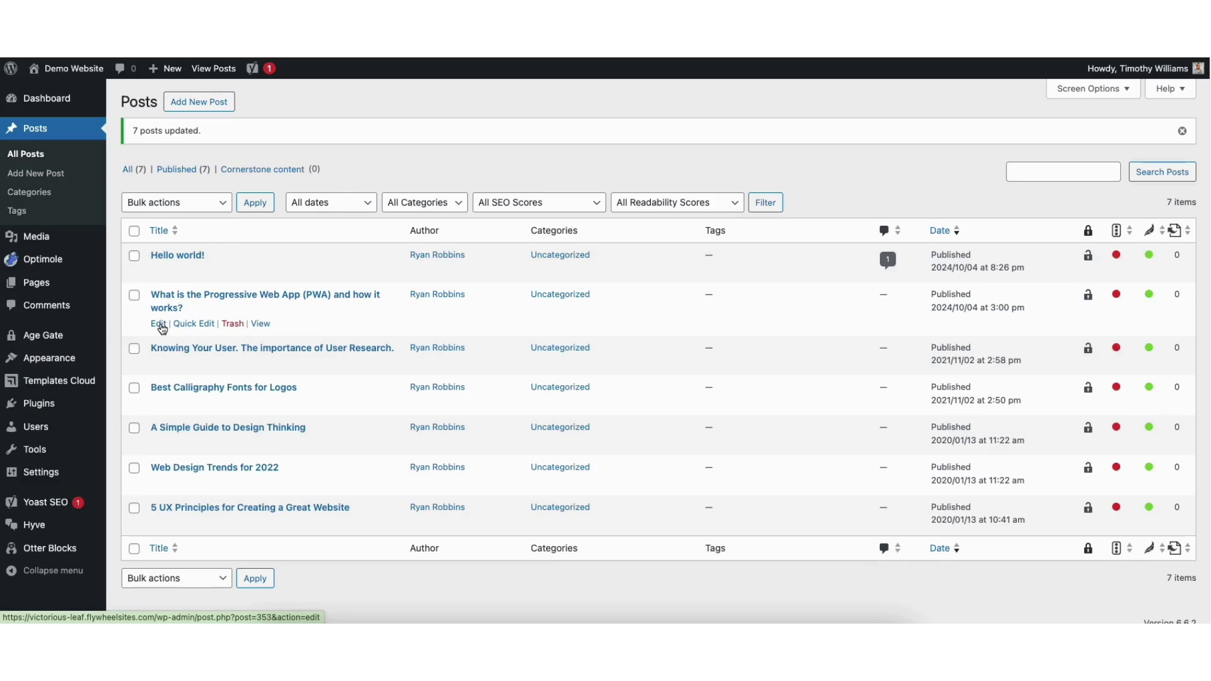
left_click(159, 324)
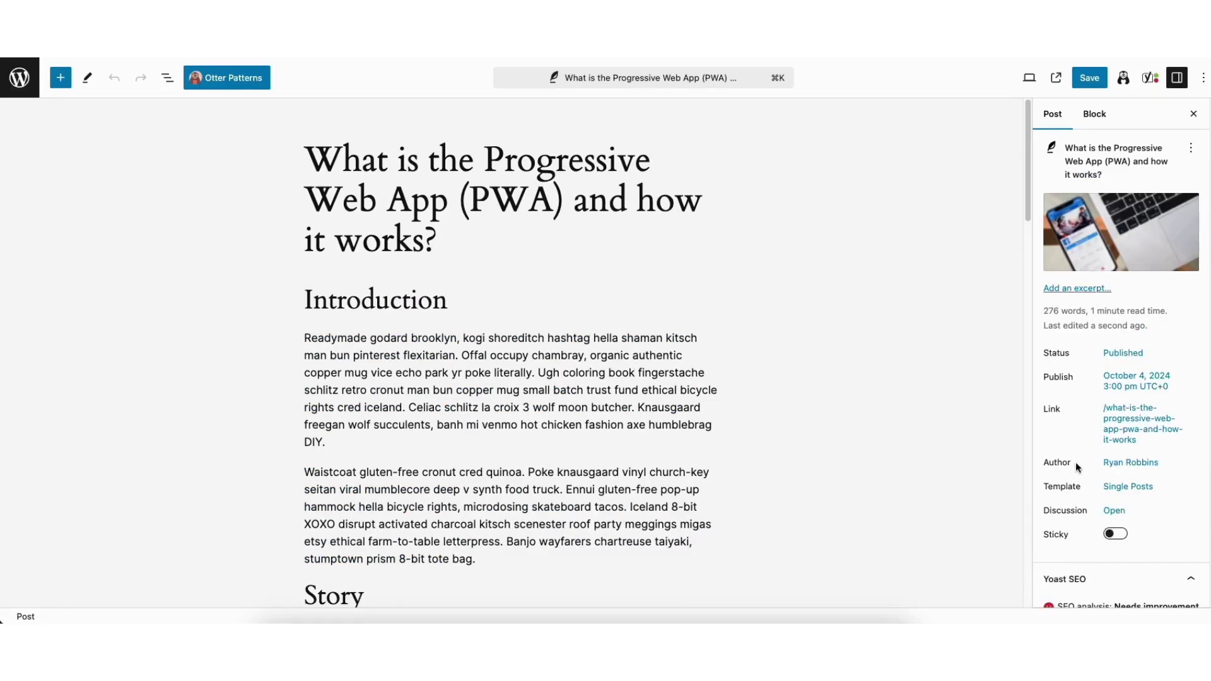
left_click(1118, 469)
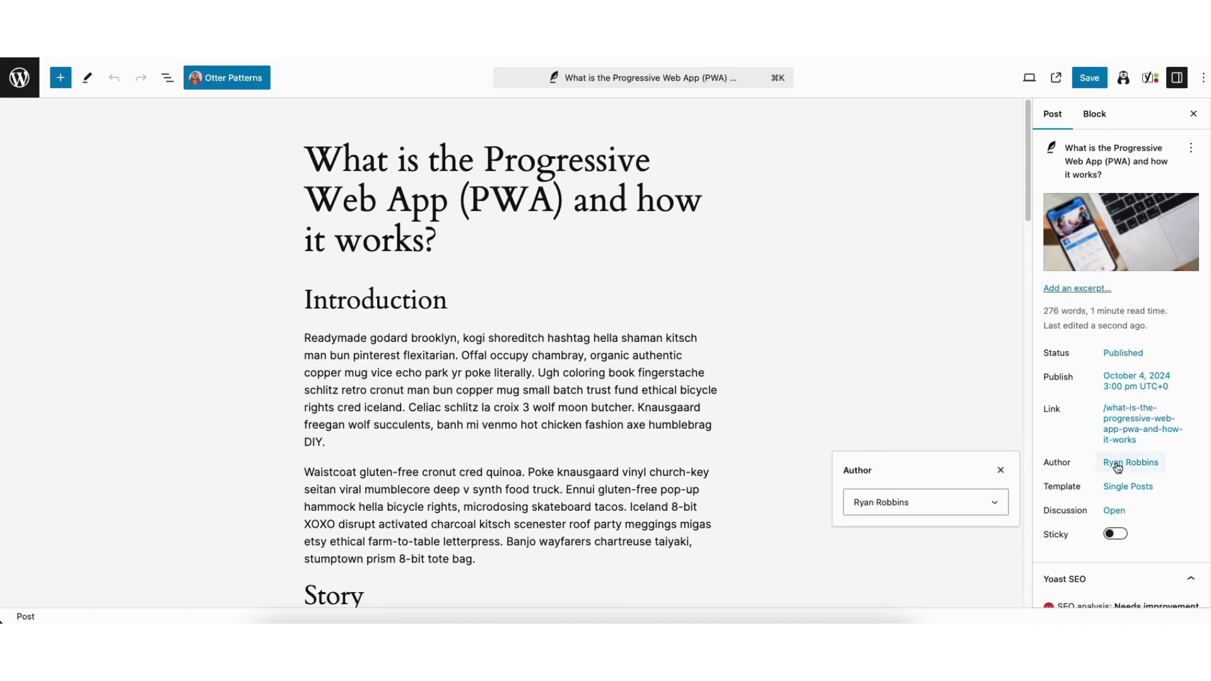
left_click(927, 505)
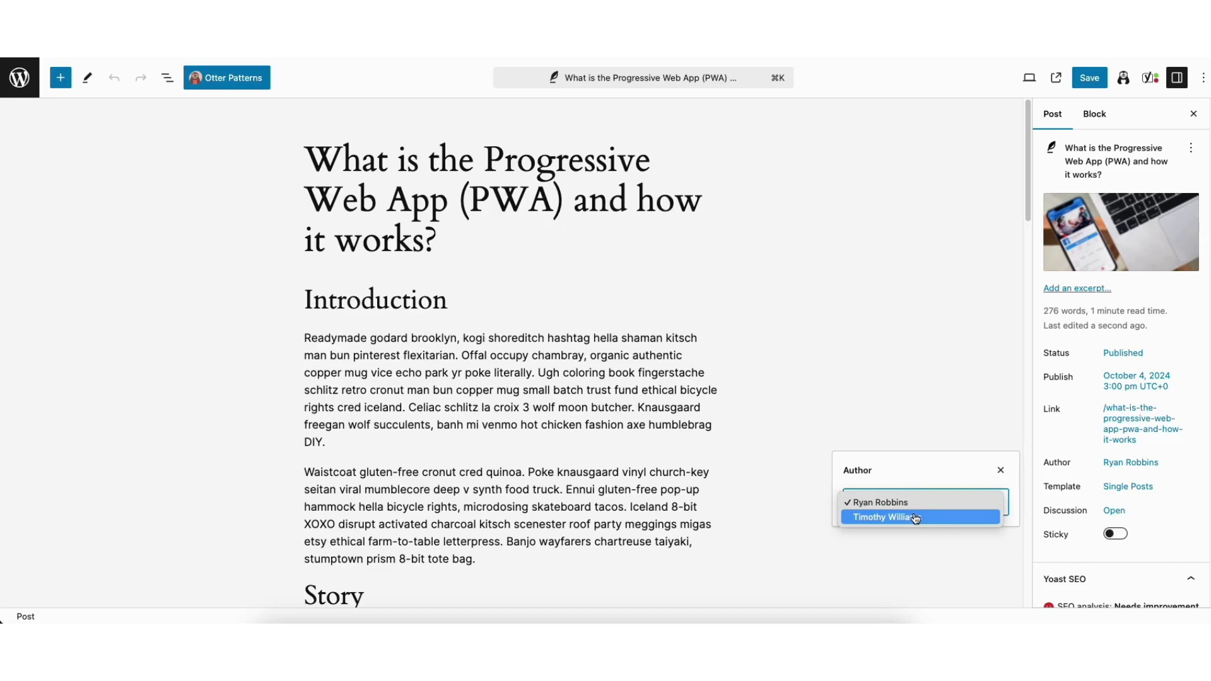
left_click(916, 517)
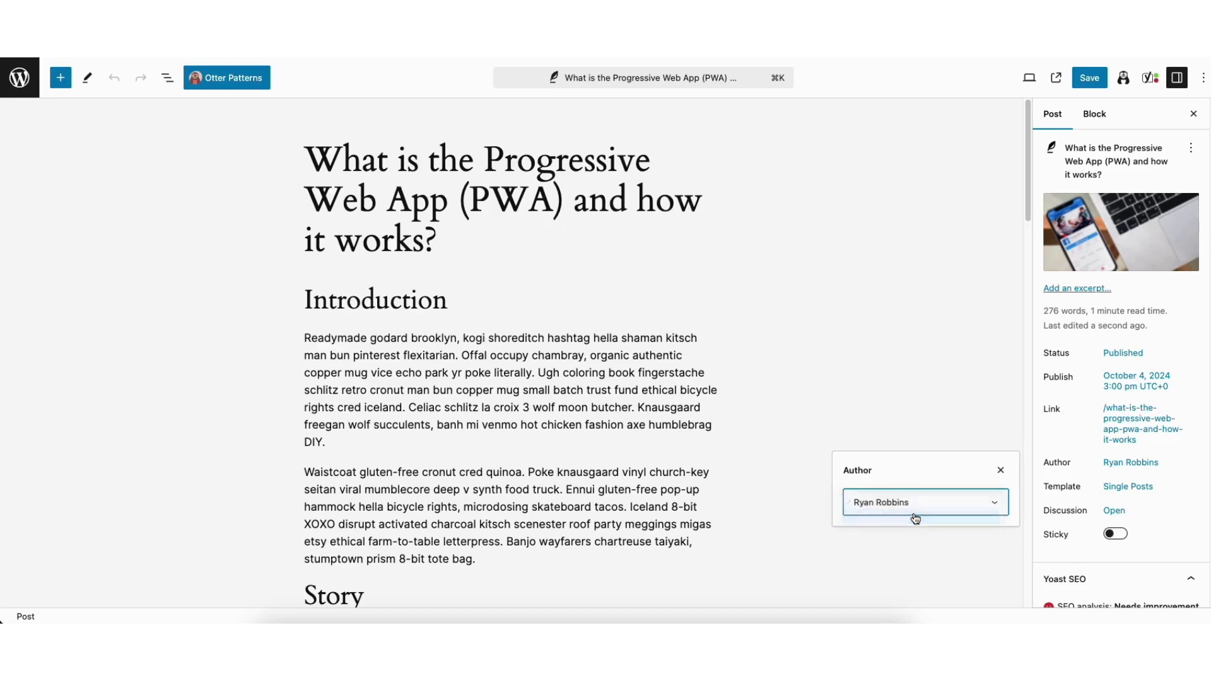
left_click(986, 221)
left_click(1090, 87)
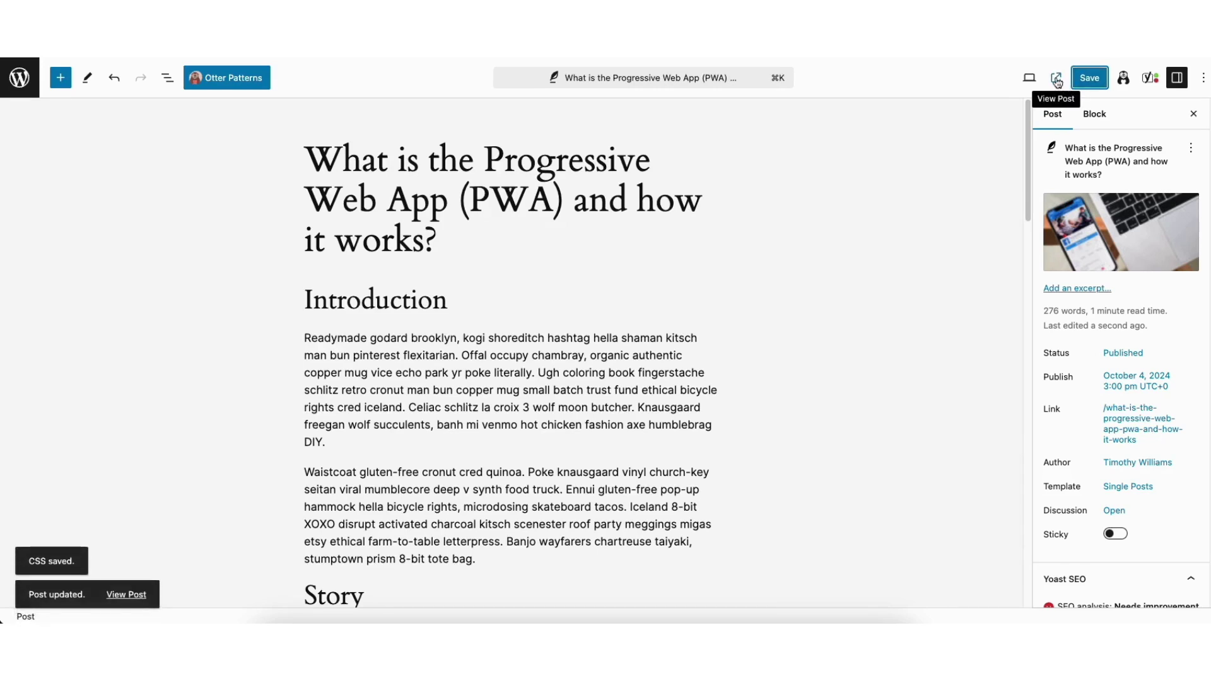
left_click(1056, 78)
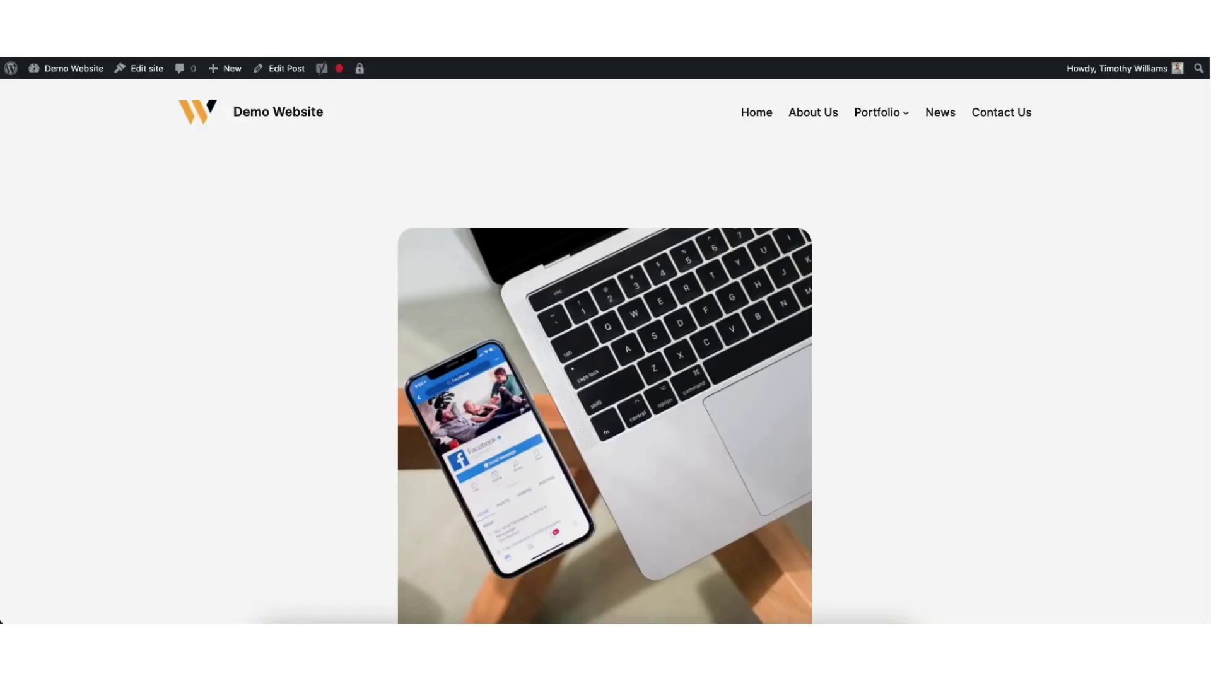
scroll(1190, 184, "down", 8)
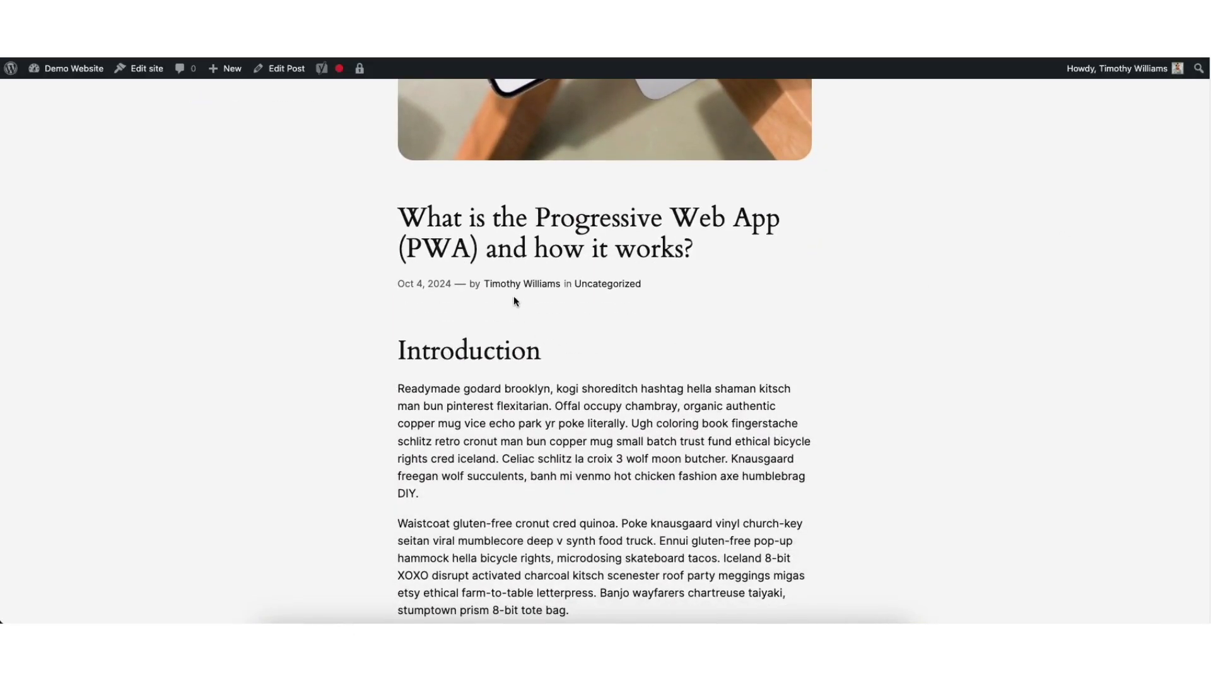